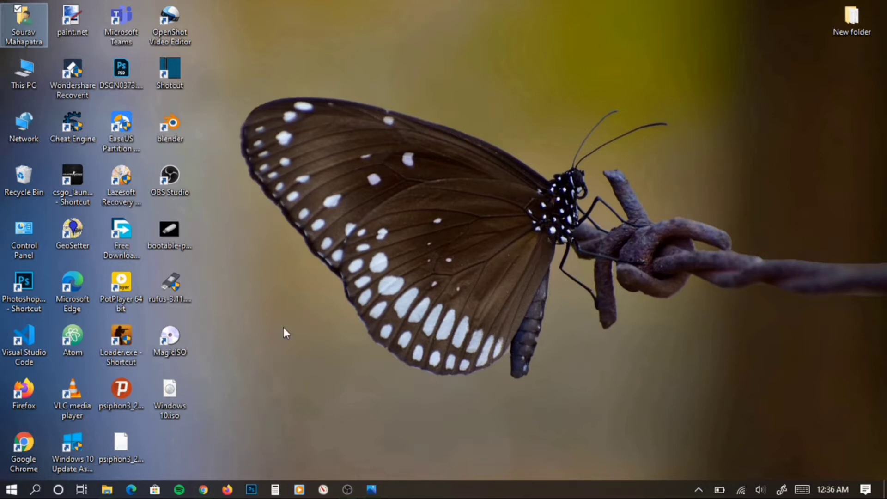
# Switch to Google Chrome and search Google for "rufus"
pyautogui.click(176, 289)
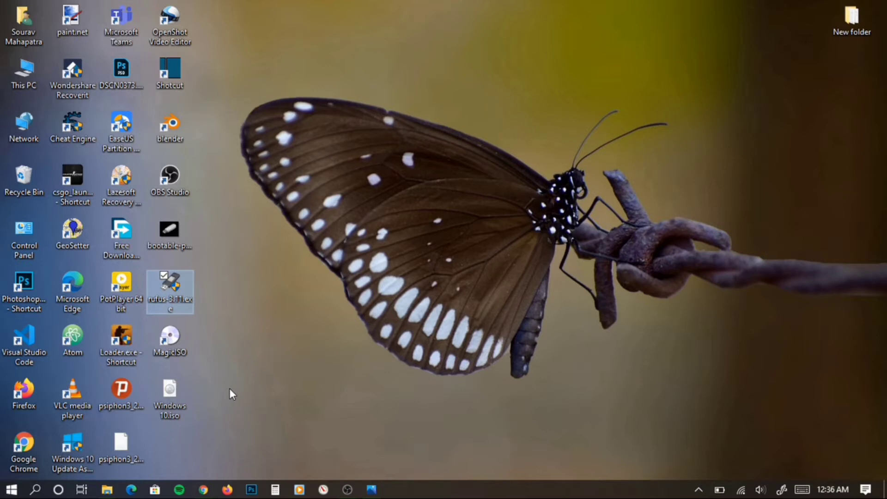
pyautogui.click(204, 488)
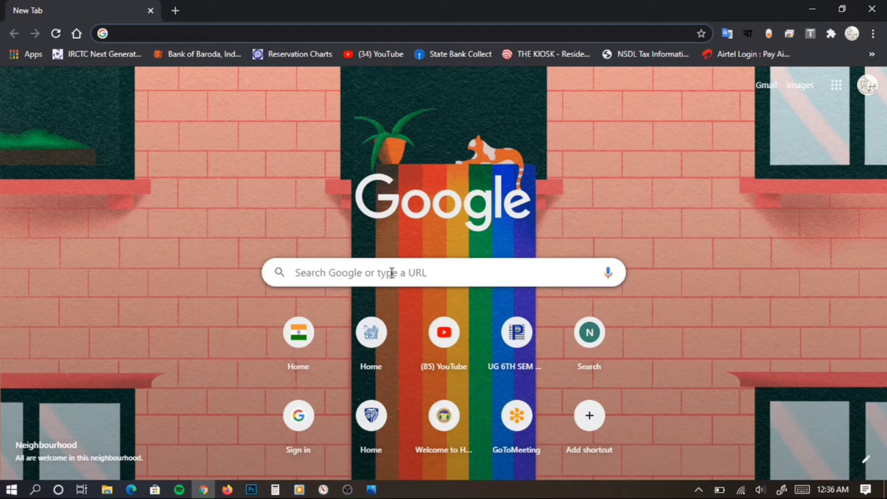
pyautogui.click(392, 273)
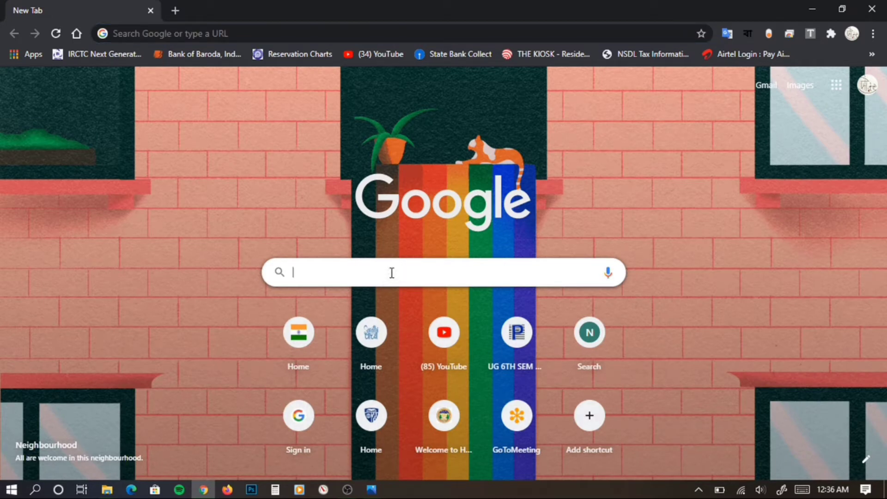
pyautogui.write('rufus')
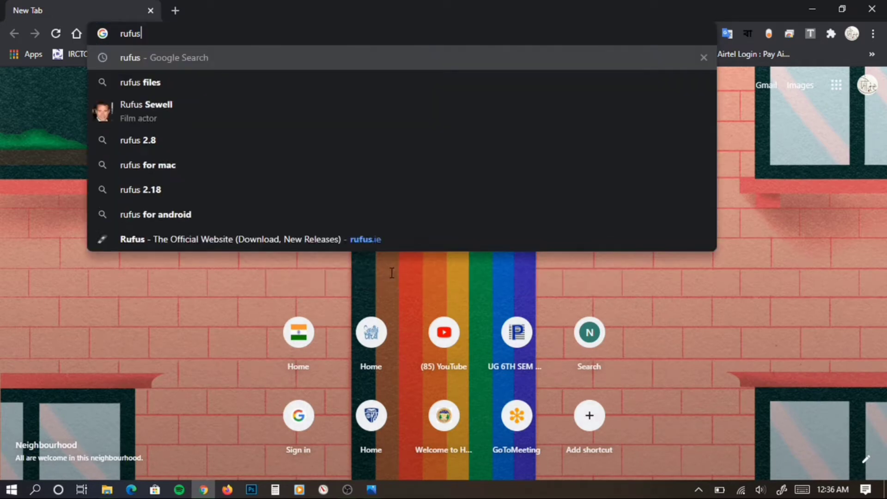
pyautogui.press('Return')
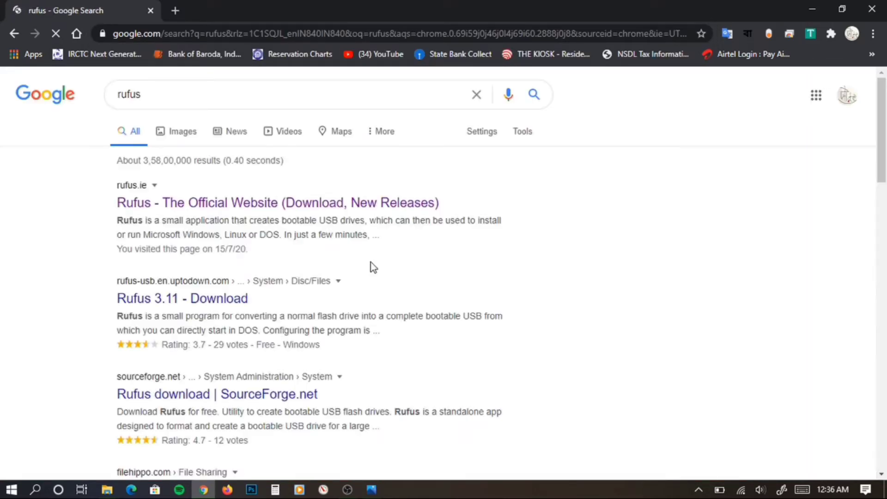
# Open the official Rufus website from the search results and download Rufus 3.11
pyautogui.click(210, 208)
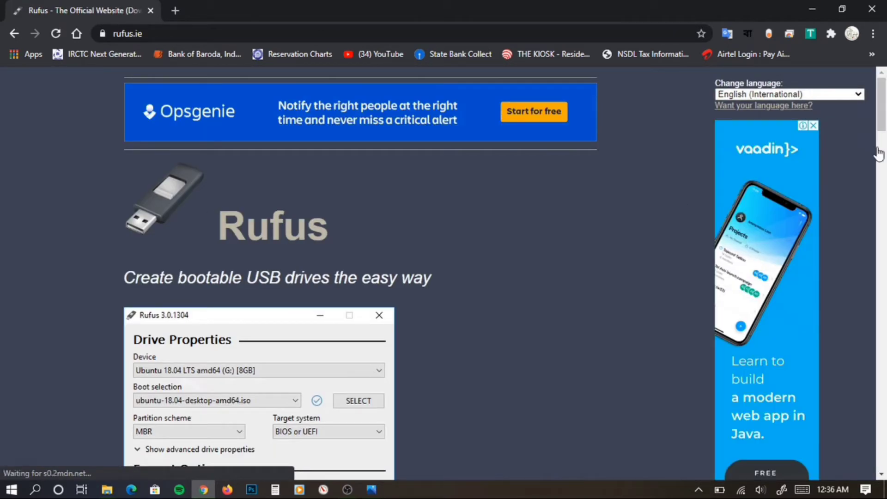
pyautogui.moveTo(878, 153); pyautogui.dragTo(883, 194)
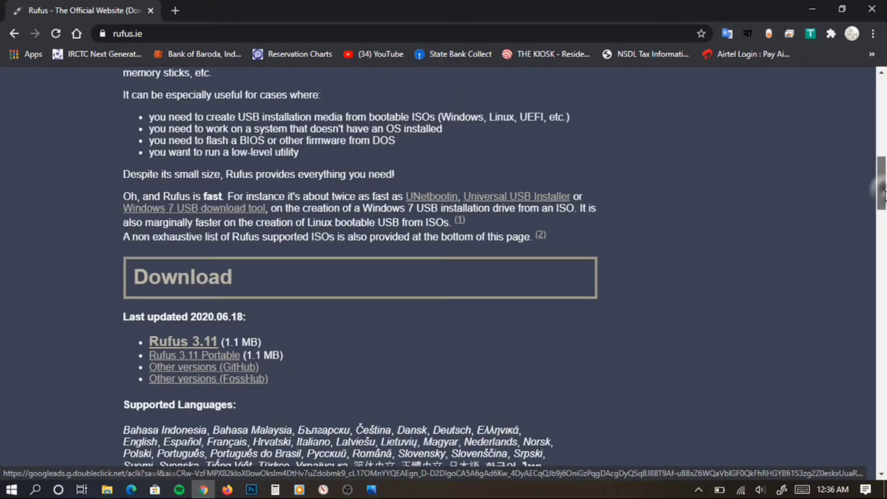
pyautogui.click(201, 342)
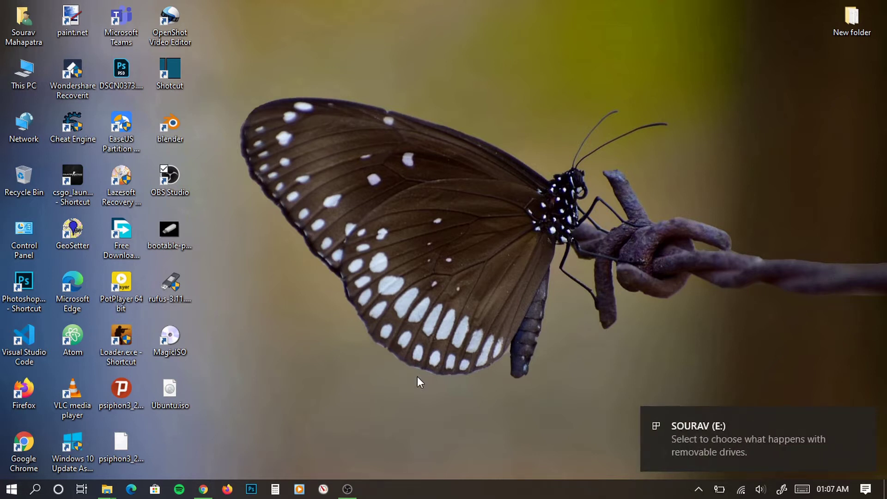
# Launch the rufus-3.11 program from the desktop and move its window slightly lower on the screen
pyautogui.click(184, 293)
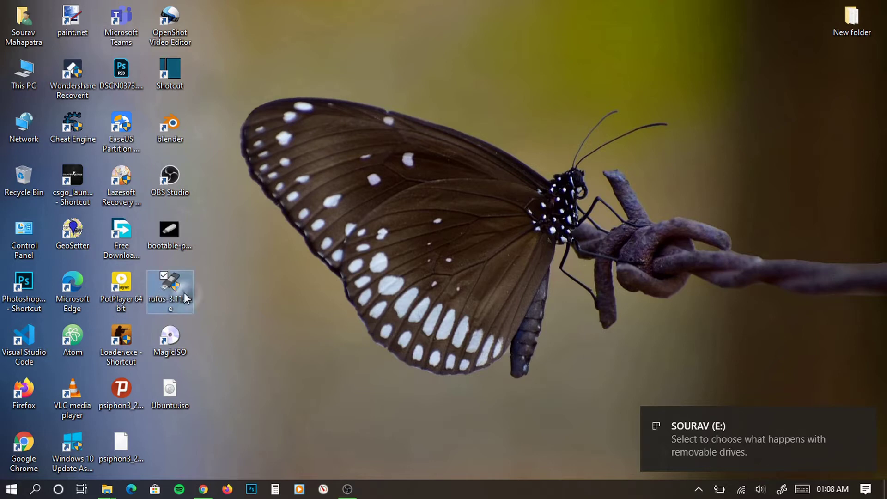
pyautogui.doubleClick(183, 292)
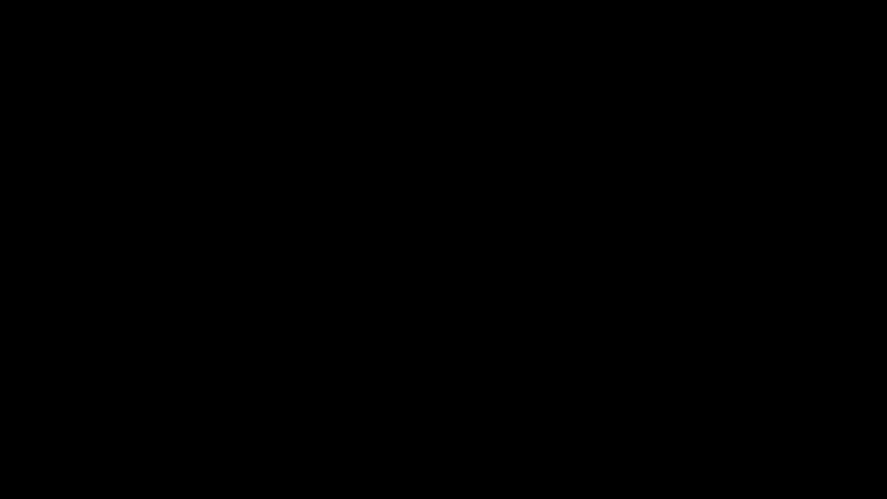
pyautogui.click(391, 329)
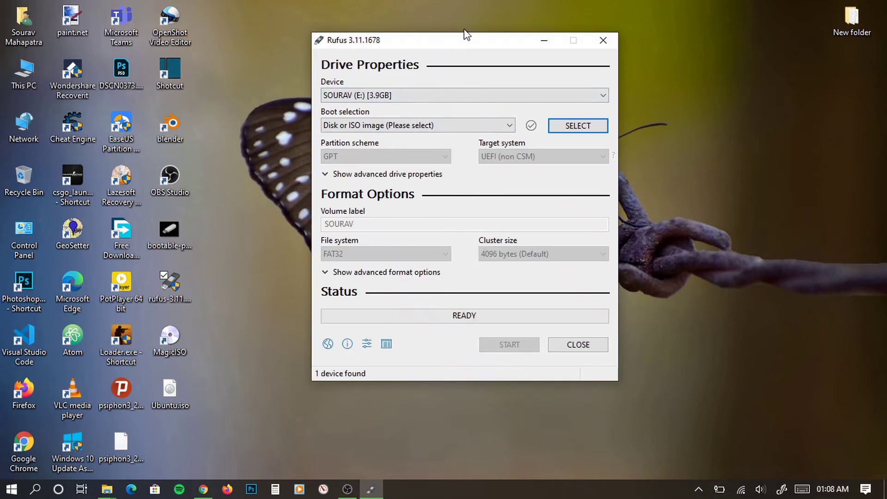
pyautogui.moveTo(461, 40); pyautogui.dragTo(481, 93)
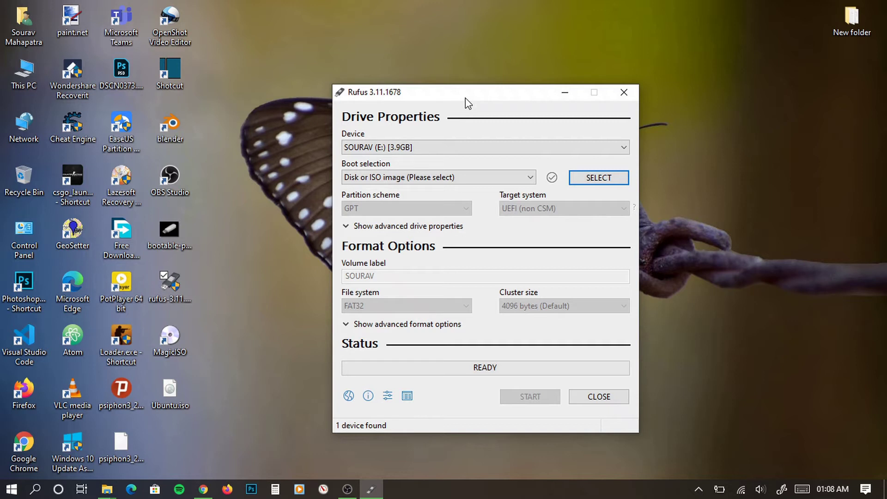
# Keep the 3.9GB E: drive as the target device and load Ubuntu.iso from the Desktop as the boot image
pyautogui.click(427, 154)
pyautogui.click(428, 155)
pyautogui.click(592, 177)
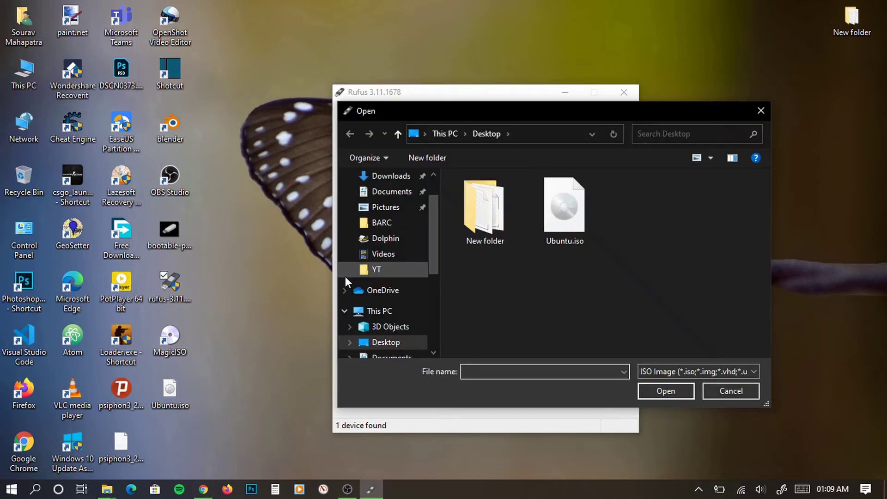
pyautogui.click(563, 228)
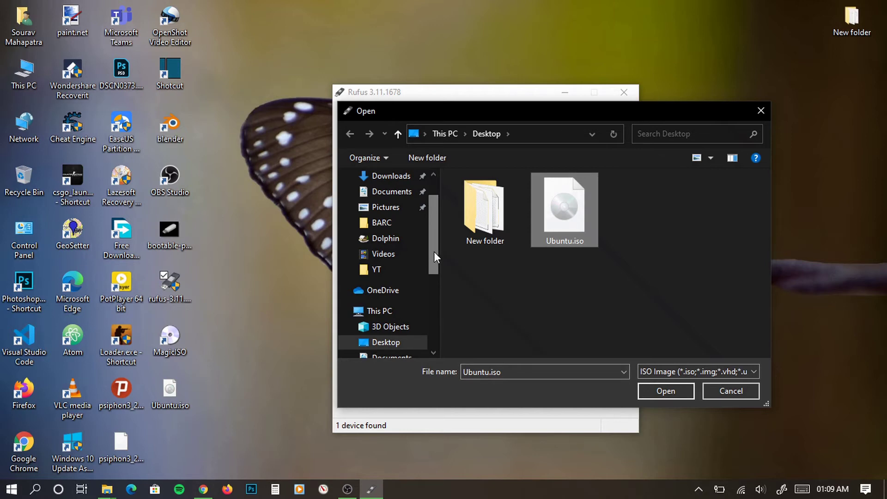
pyautogui.click(663, 392)
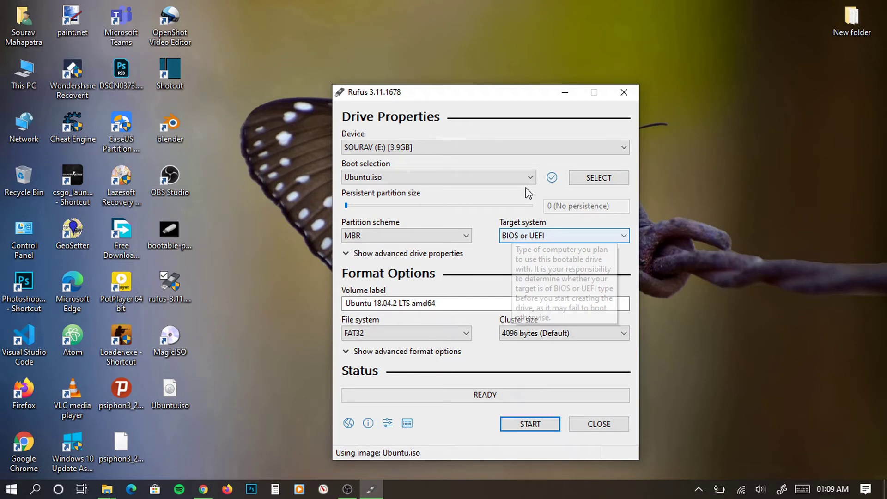
# Review the partition scheme choices, and check Disk 0's partition style in its volume properties in Disk Management
pyautogui.click(424, 234)
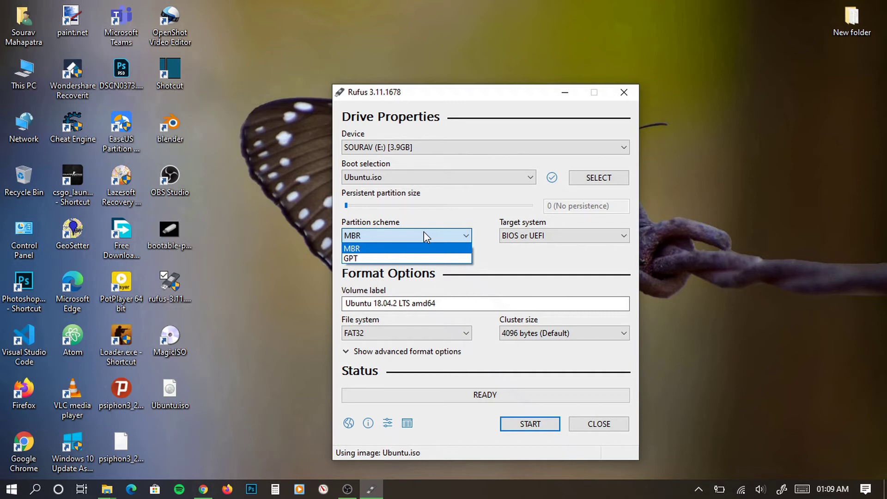
pyautogui.click(424, 234)
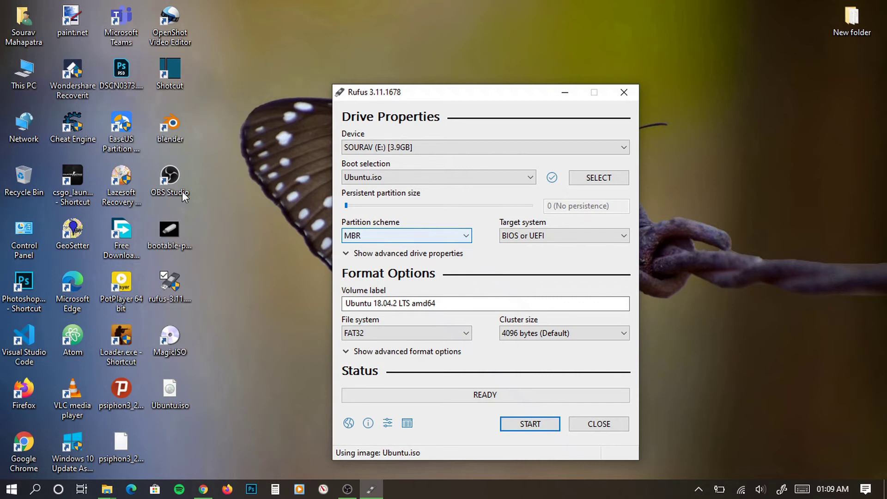
pyautogui.rightClick(25, 84)
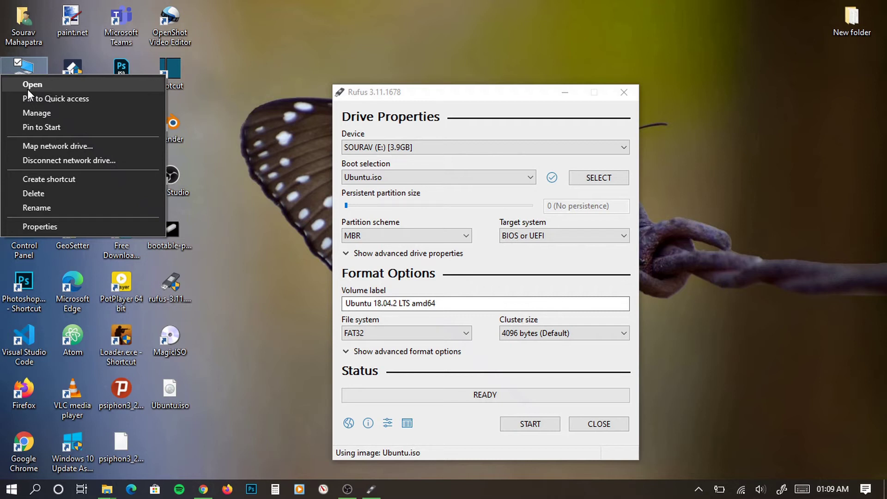
pyautogui.click(27, 89)
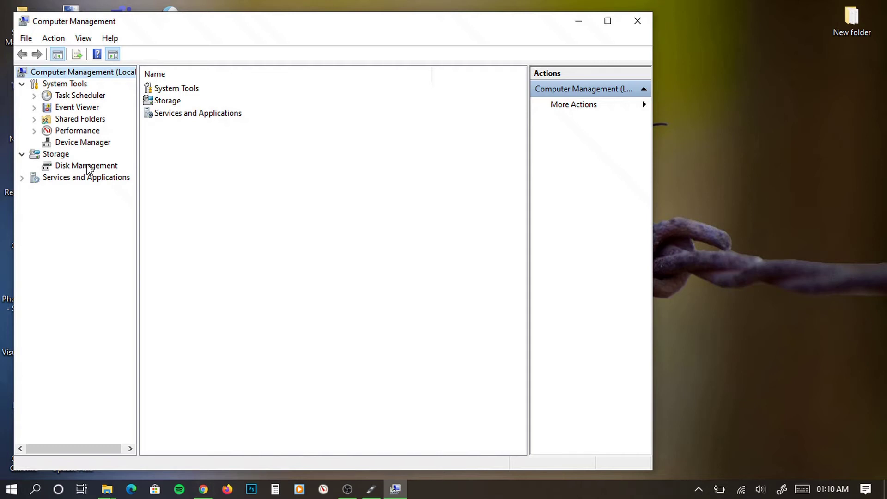
pyautogui.click(88, 167)
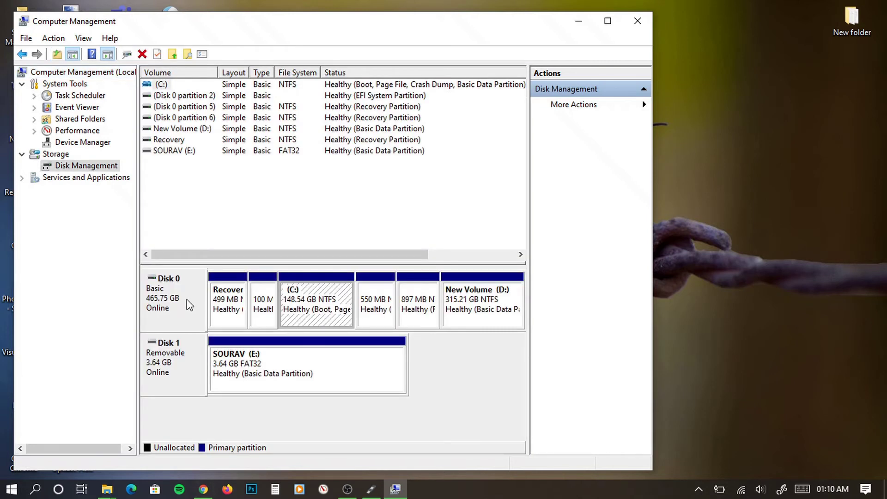
pyautogui.click(189, 305)
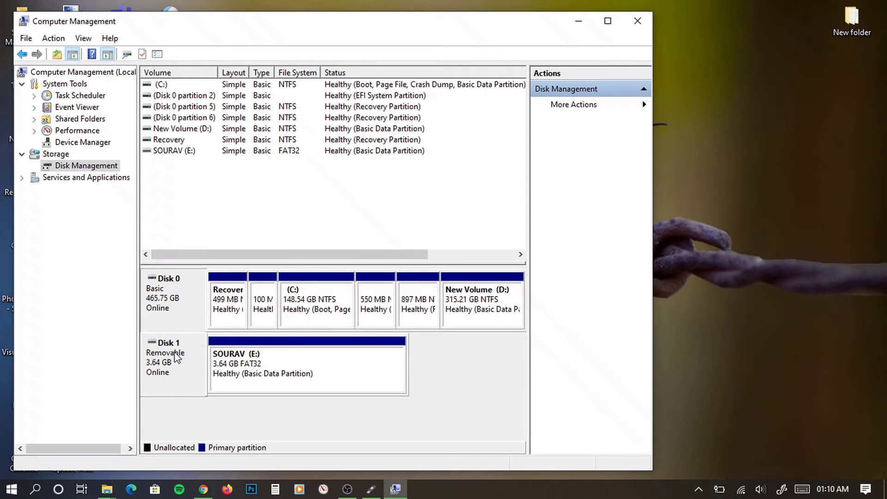
pyautogui.doubleClick(167, 285)
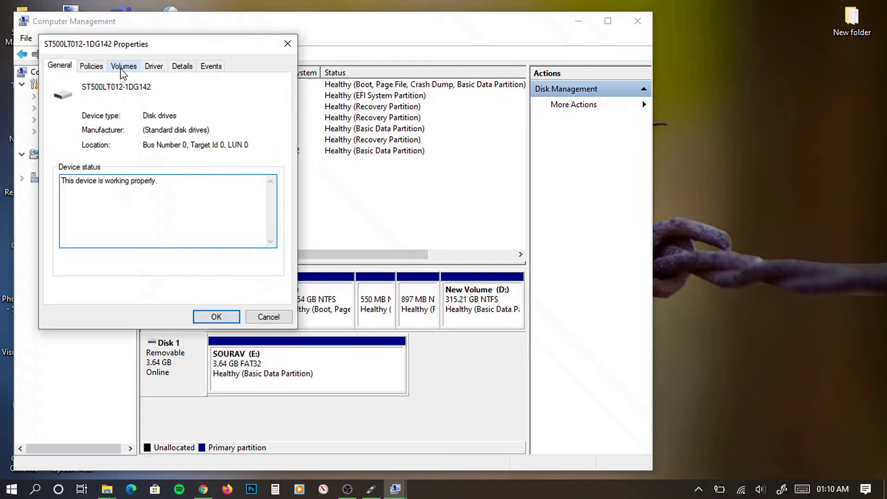
pyautogui.click(122, 67)
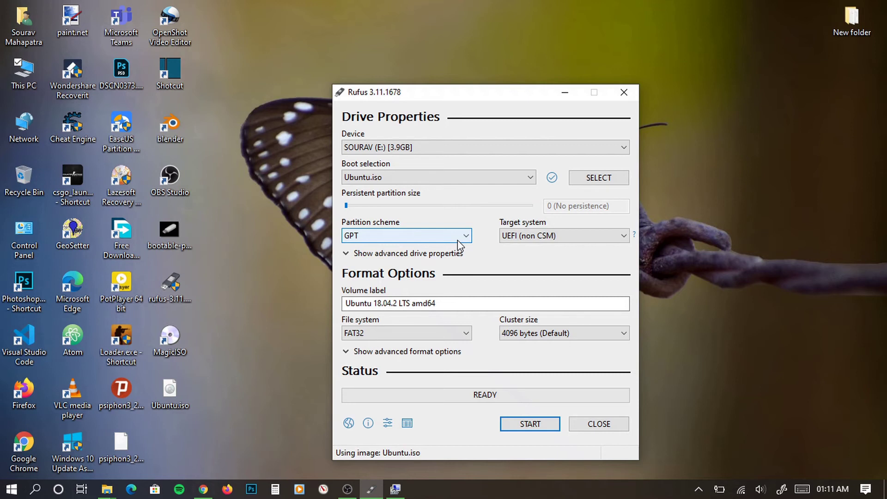
# Start writing Ubuntu.iso to the E: drive with the GPT partition scheme and UEFI (non CSM) target system
pyautogui.click(534, 427)
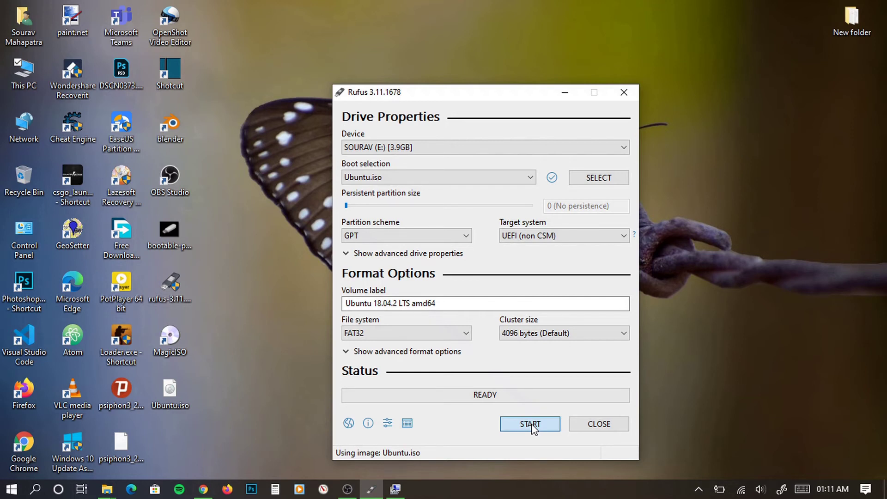
pyautogui.click(531, 423)
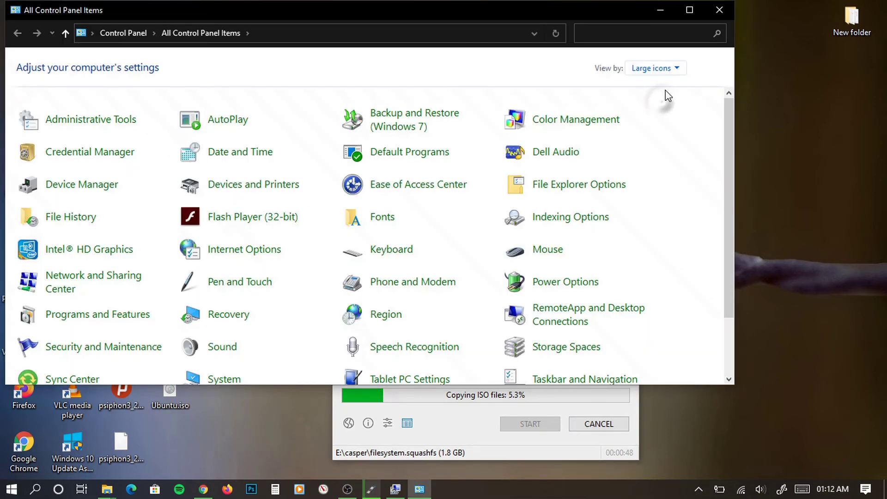
# View Disk Management by going through Administrative Tools and Computer Management in a maximized Control Panel
pyautogui.press('super+Up')
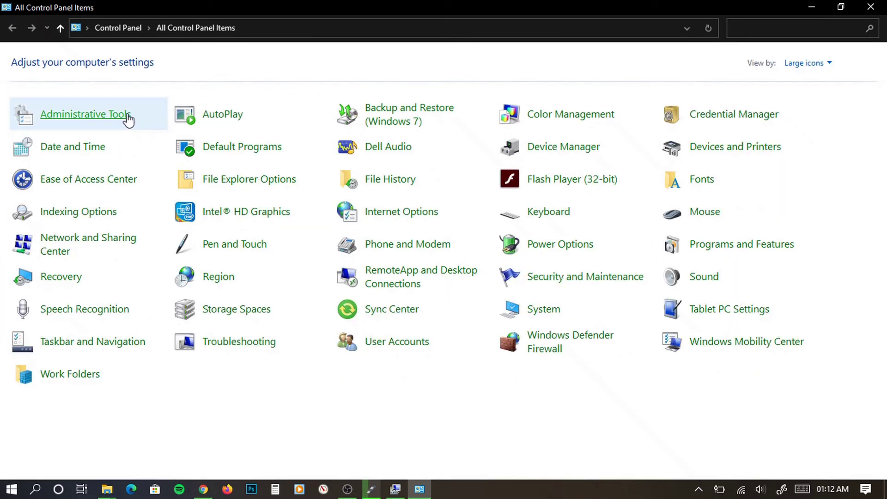
pyautogui.click(92, 118)
pyautogui.click(230, 181)
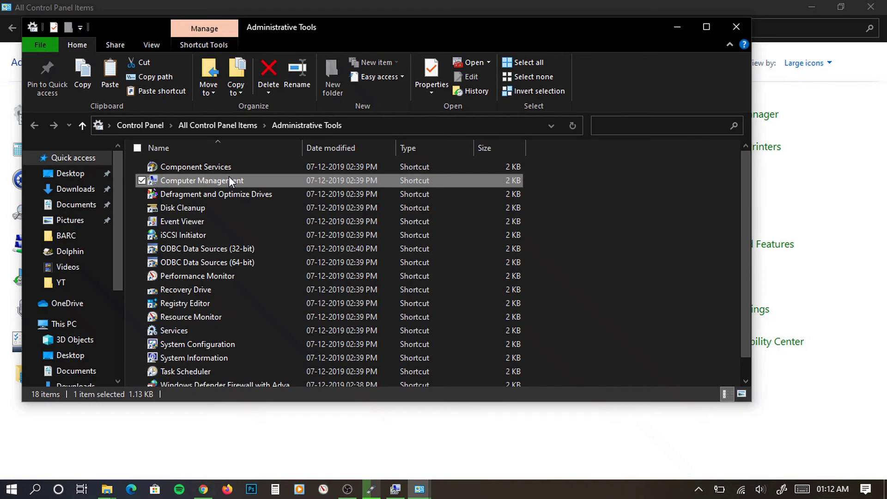
pyautogui.doubleClick(229, 180)
pyautogui.click(106, 167)
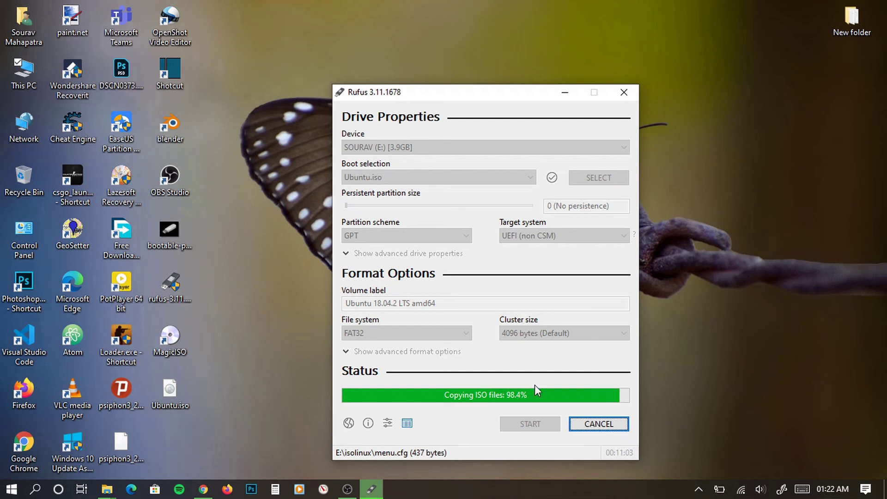
# Close Rufus once the USB drive is written, and check the UBUNTU 18_0 (E:) drive in This PC
pyautogui.moveTo(466, 92); pyautogui.dragTo(469, 74)
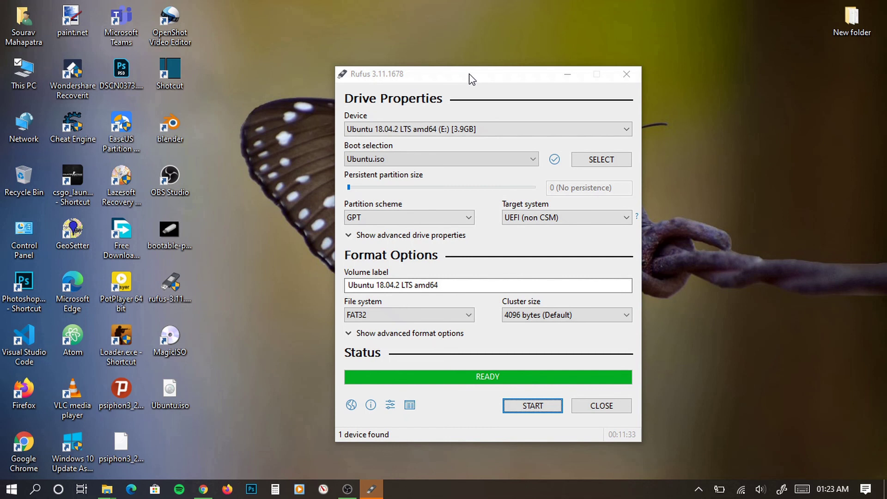
pyautogui.click(471, 78)
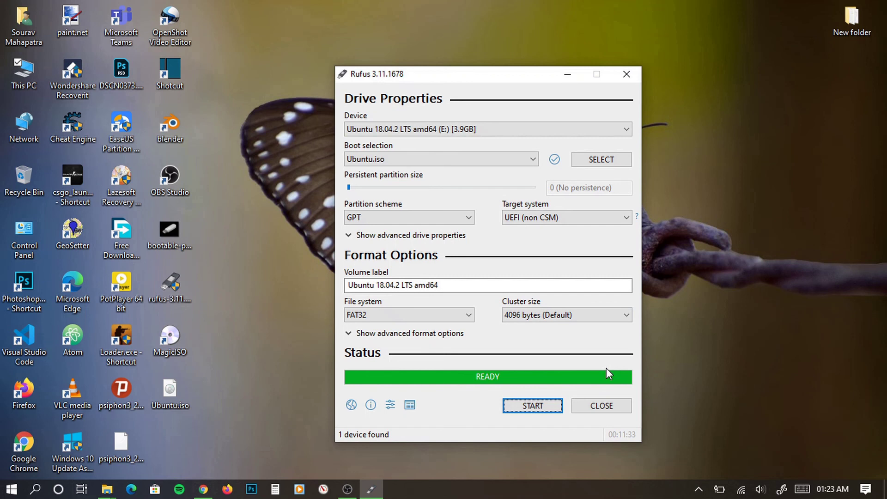
pyautogui.hotkey('alt', 'F4')
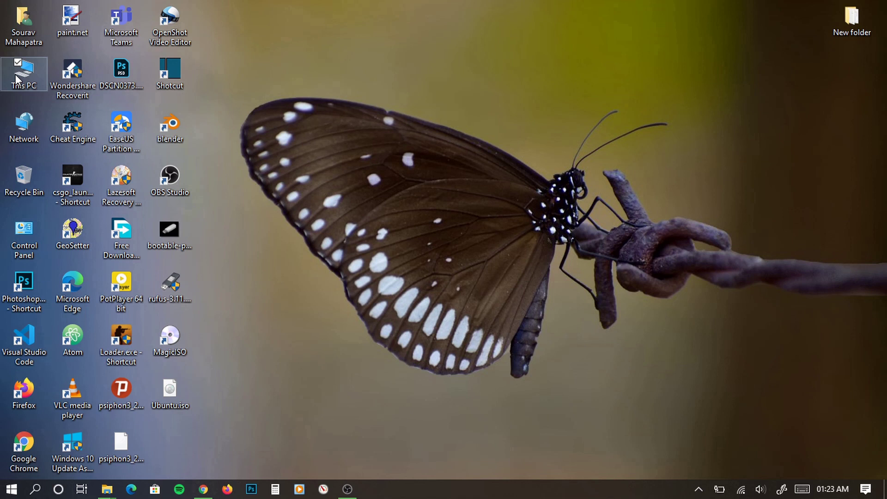
pyautogui.doubleClick(18, 78)
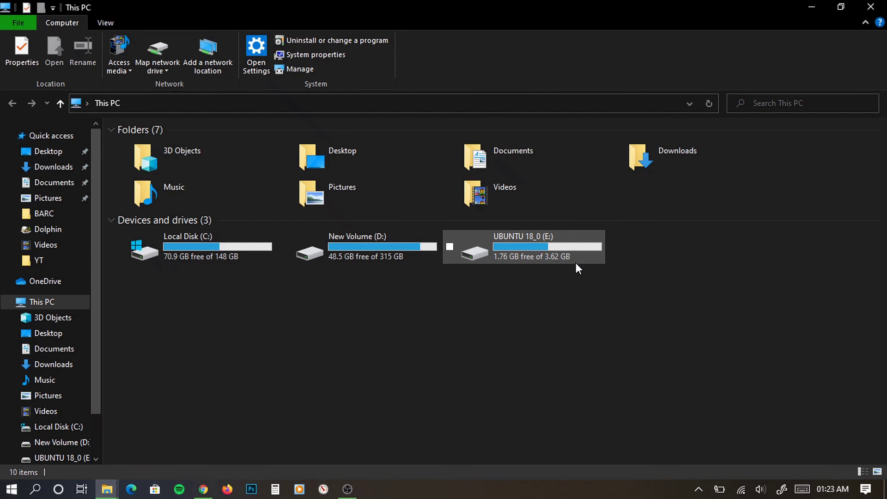
pyautogui.click(806, 6)
# Bring up the safe-removal options for the UBUNTU 18_0 (E:) USB drive from the hidden system tray icons
pyautogui.click(698, 489)
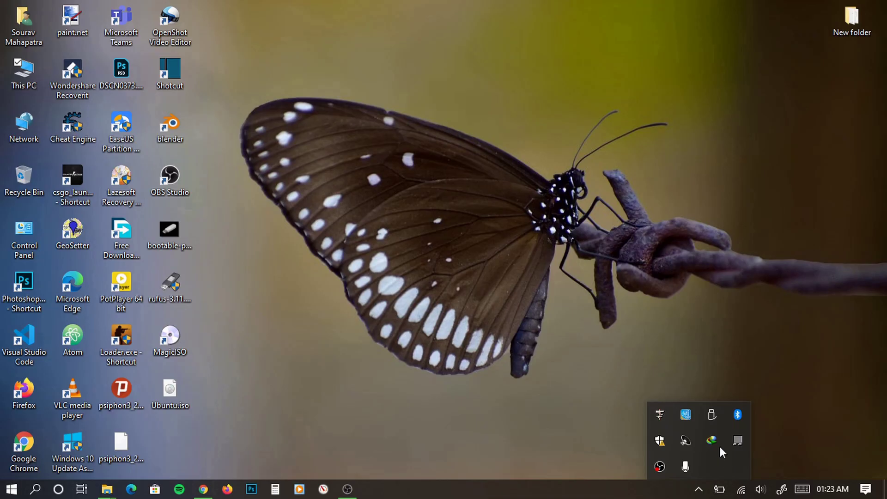
pyautogui.click(715, 413)
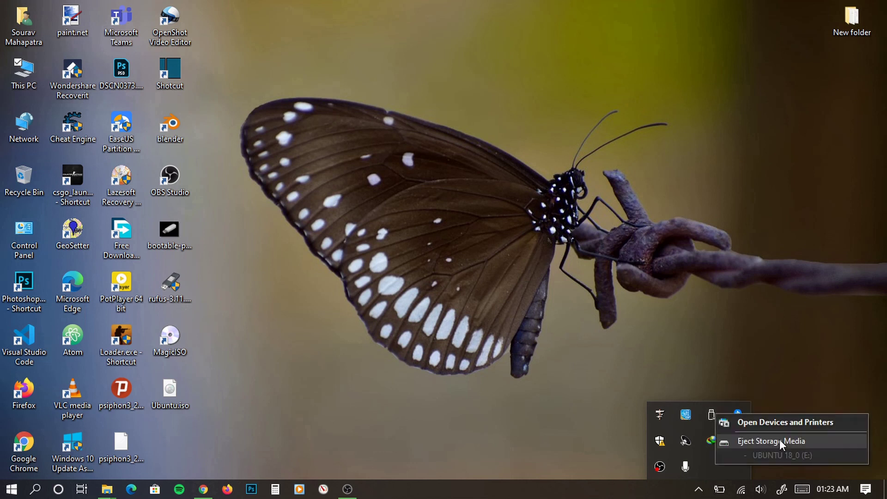